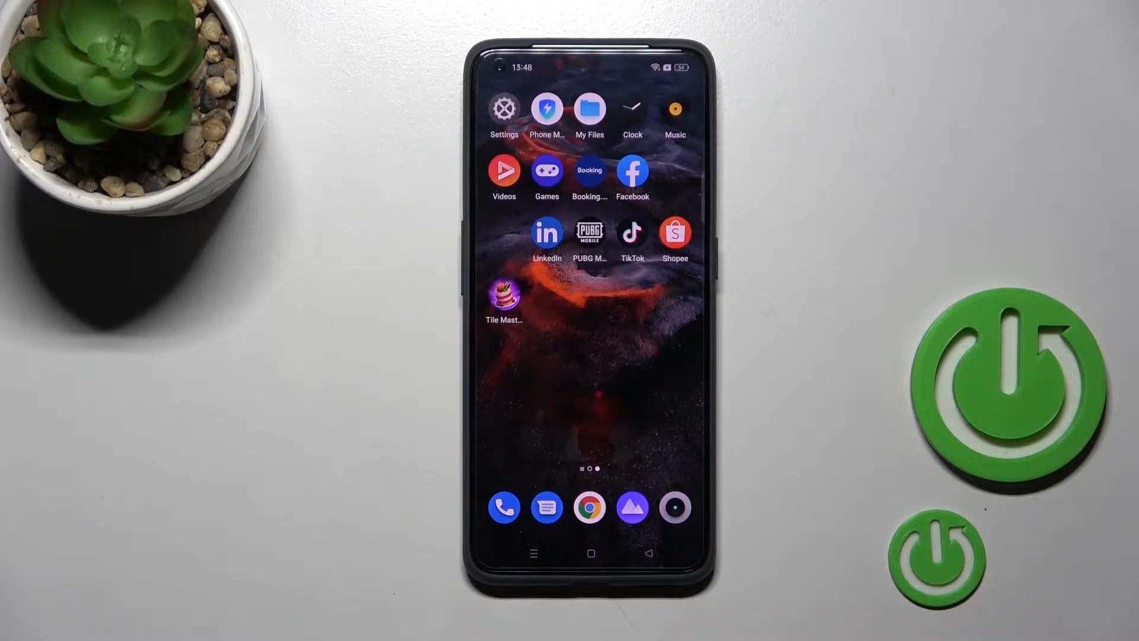
Reach the Screen resolution page under Display & brightness, listing Auto-select, FHD+ and QHD+.
{"action": "left_click", "coordinate": [504, 108]}
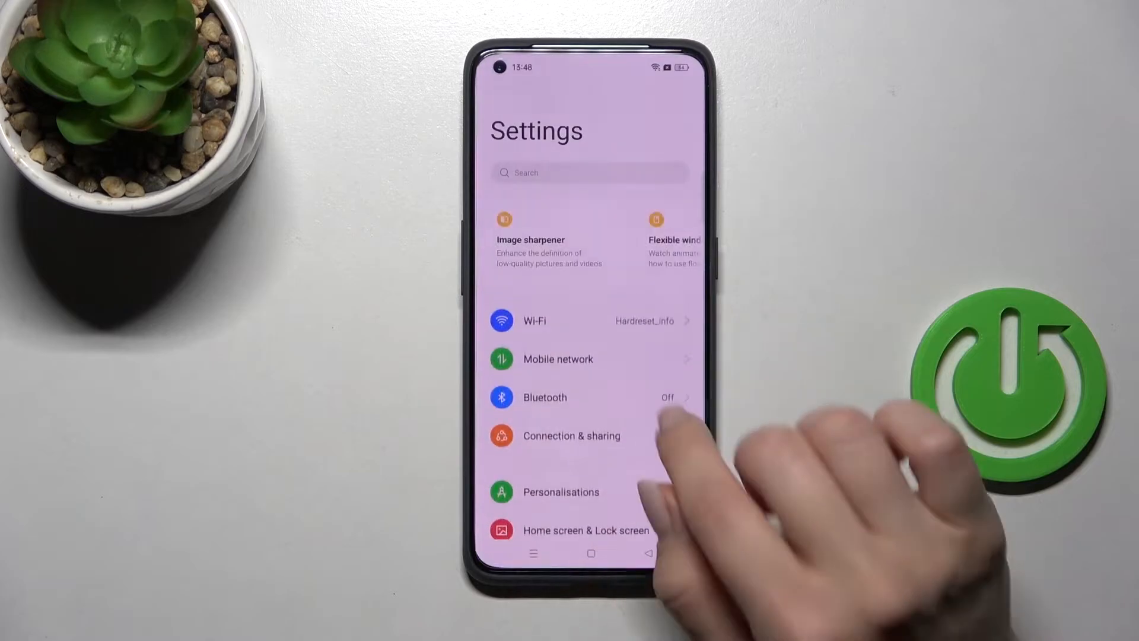
{"action": "scroll", "coordinate": [588, 401], "scroll_direction": "down", "scroll_amount": 5}
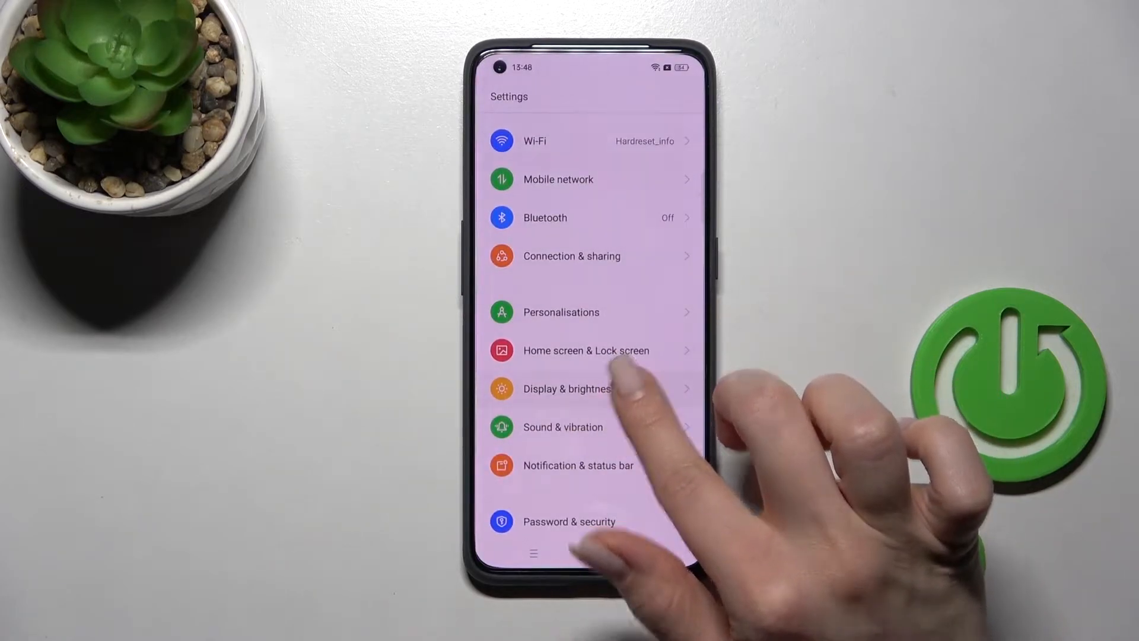
{"action": "left_click", "coordinate": [570, 388]}
{"action": "scroll", "coordinate": [588, 400], "scroll_direction": "down", "scroll_amount": 5}
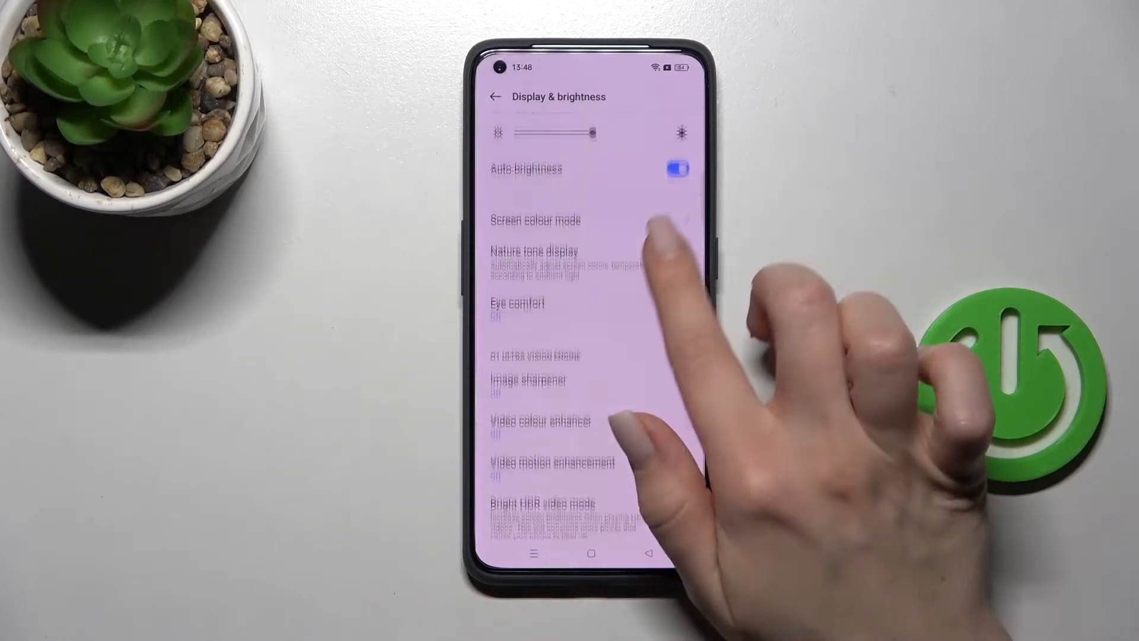
{"action": "scroll", "coordinate": [588, 400], "scroll_direction": "down", "scroll_amount": 5}
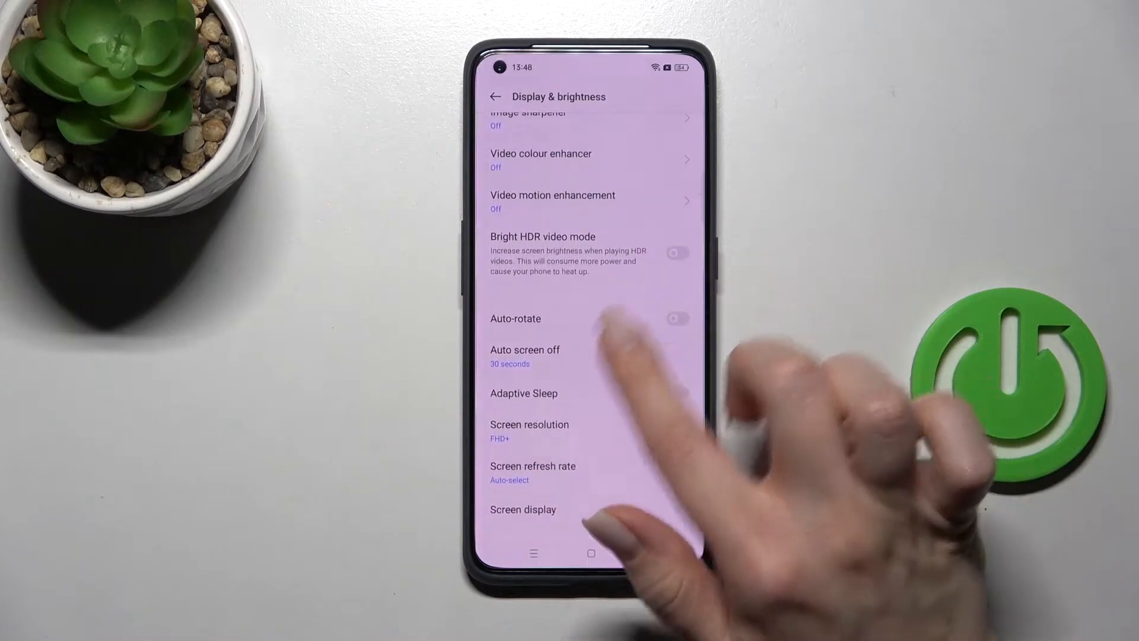
{"action": "left_click", "coordinate": [552, 431]}
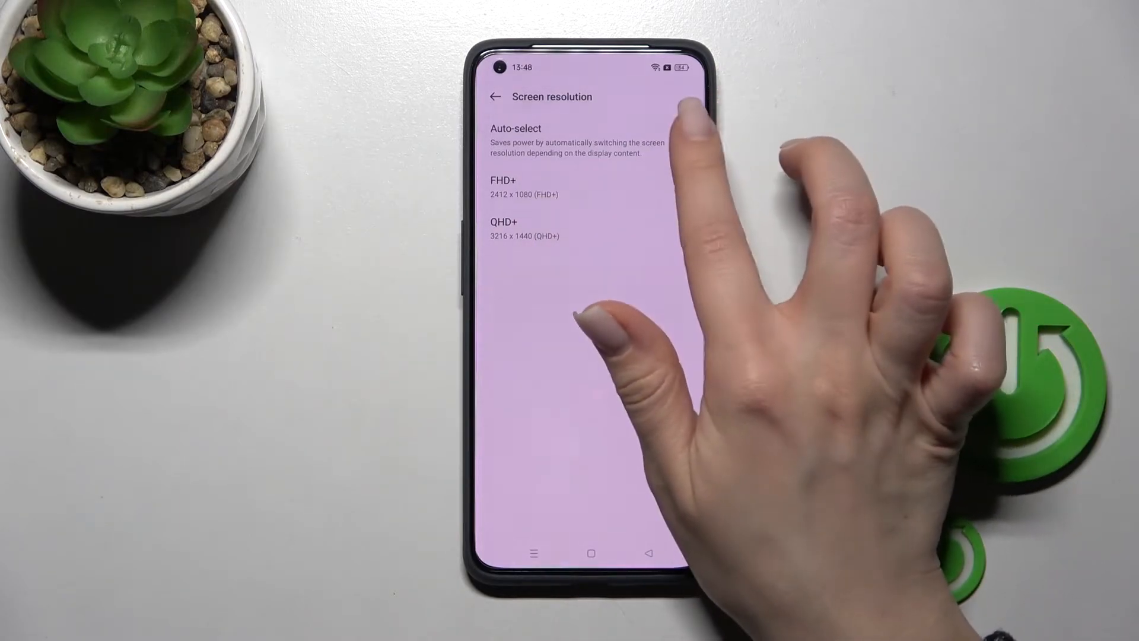
Request the QHD+ resolution so the power and temperature confirmation appears.
{"action": "left_click", "coordinate": [687, 135]}
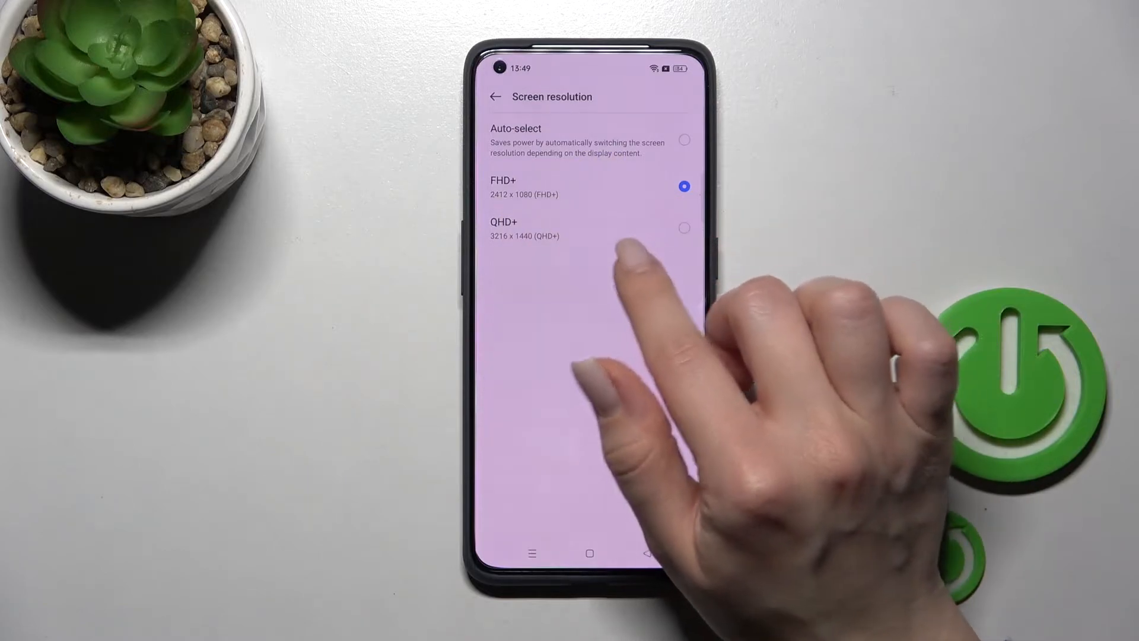
Confirm the switch to QHD+, then set the resolution back to FHD+.
{"action": "left_click", "coordinate": [619, 227]}
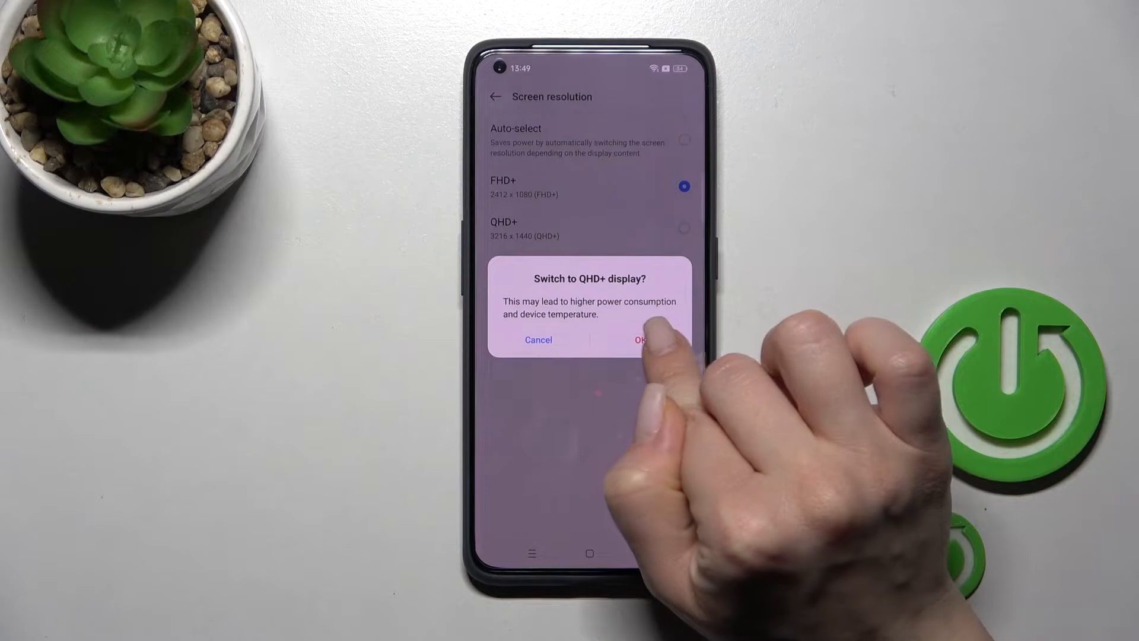
{"action": "left_click", "coordinate": [641, 339]}
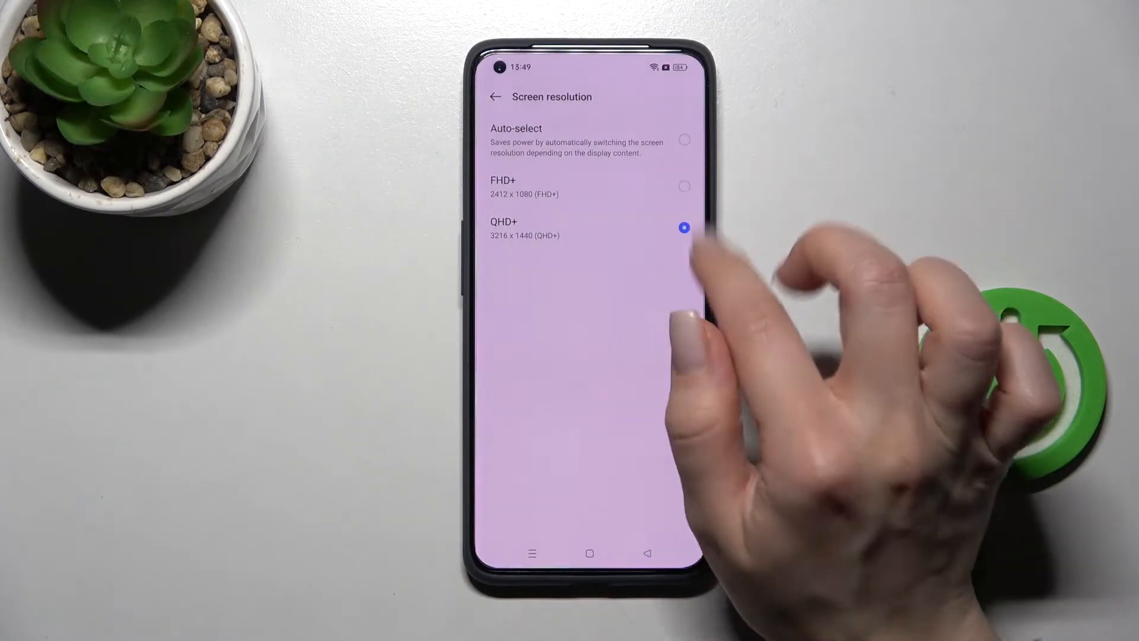
{"action": "left_click", "coordinate": [683, 185]}
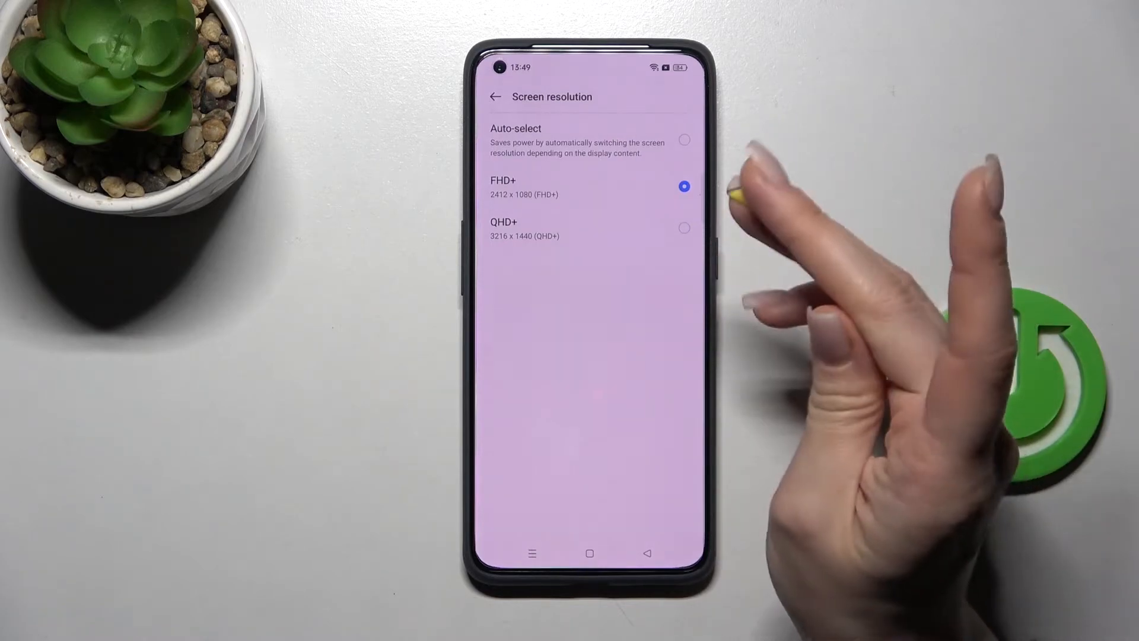
Dismiss Settings from recent apps and return to the home screen.
{"action": "left_click_drag", "start_coordinate": [589, 560], "coordinate": [589, 401]}
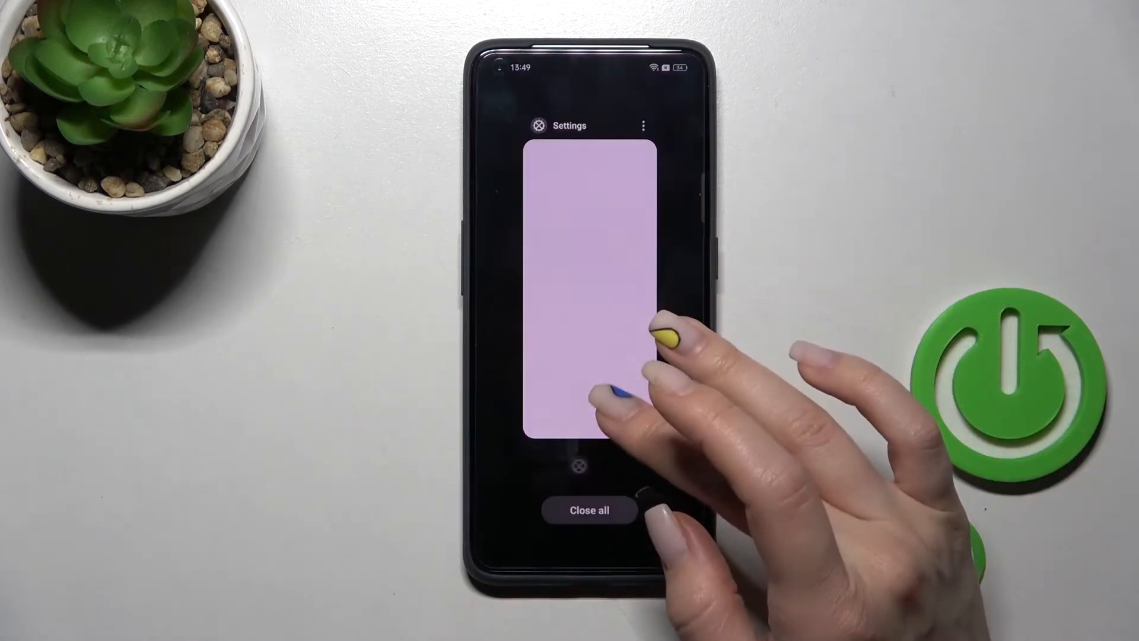
{"action": "left_click_drag", "start_coordinate": [589, 312], "coordinate": [590, 89]}
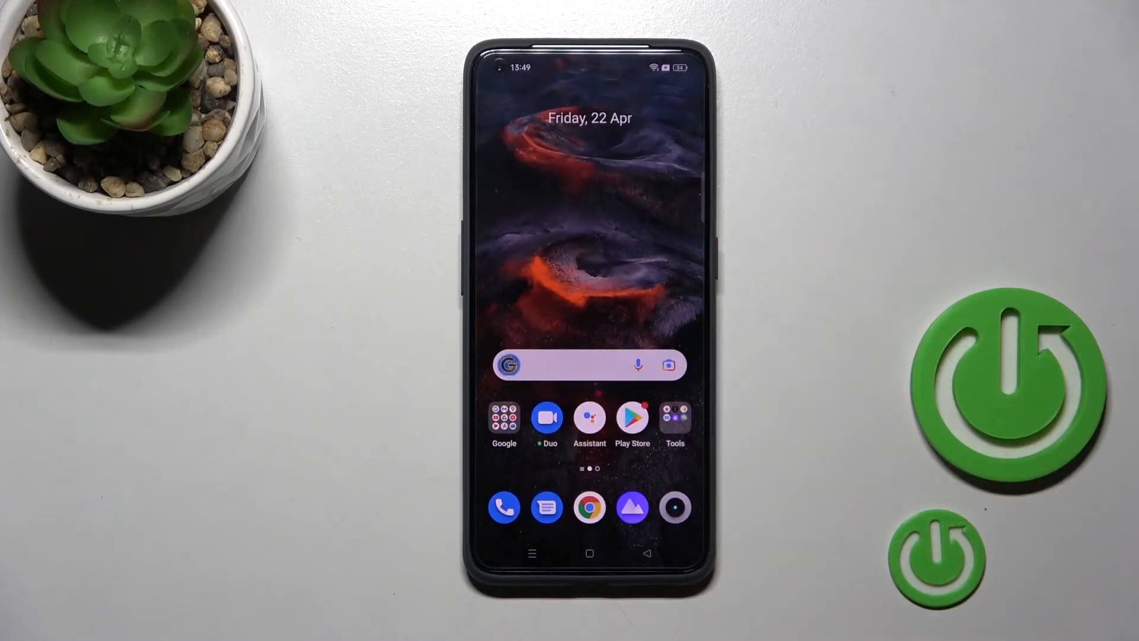